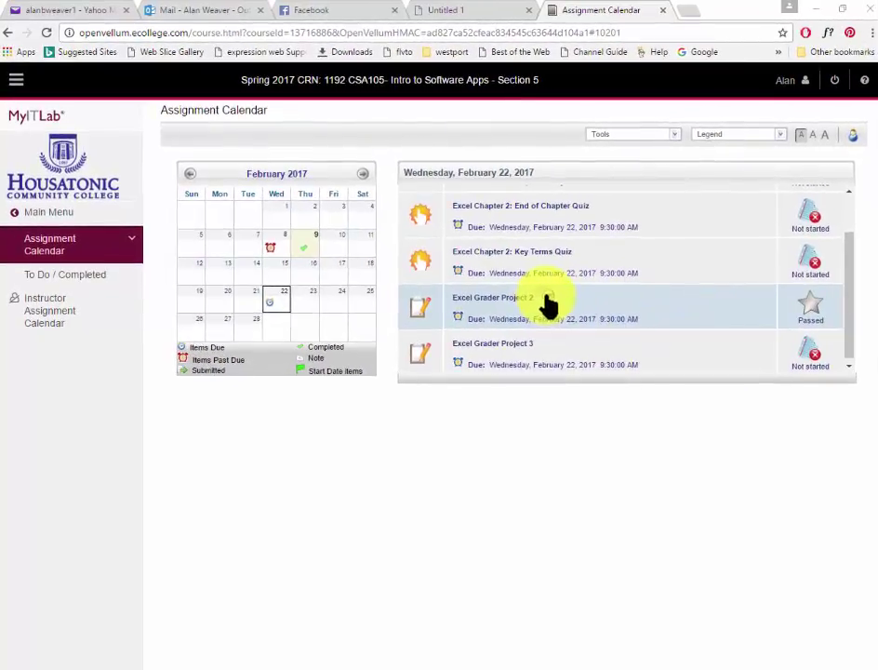
Step: Open the submissions list for Excel Grader Project 2 from its options menu
{"action": "left_click", "coordinate": [536, 293]}
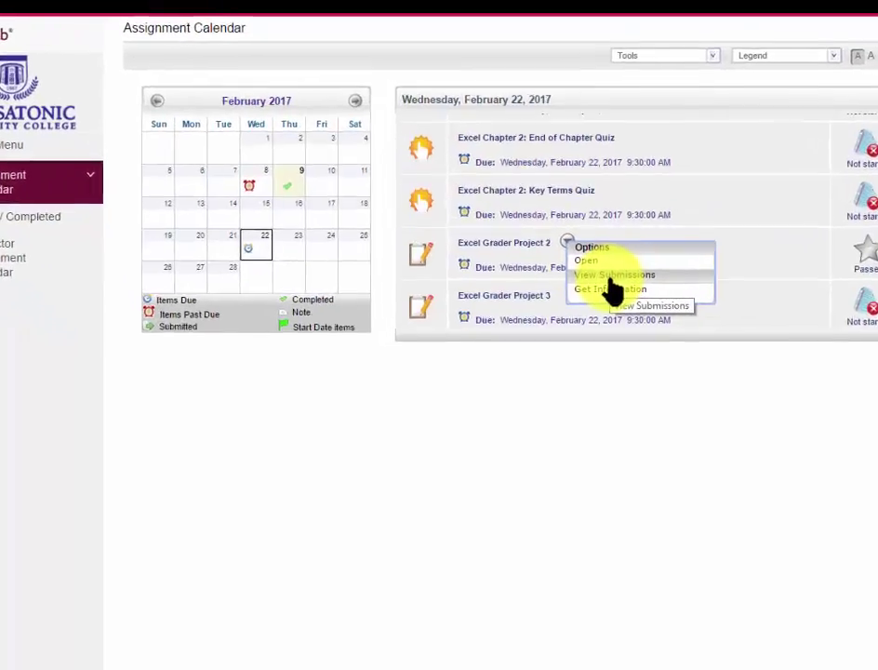
{"action": "left_click", "coordinate": [586, 328]}
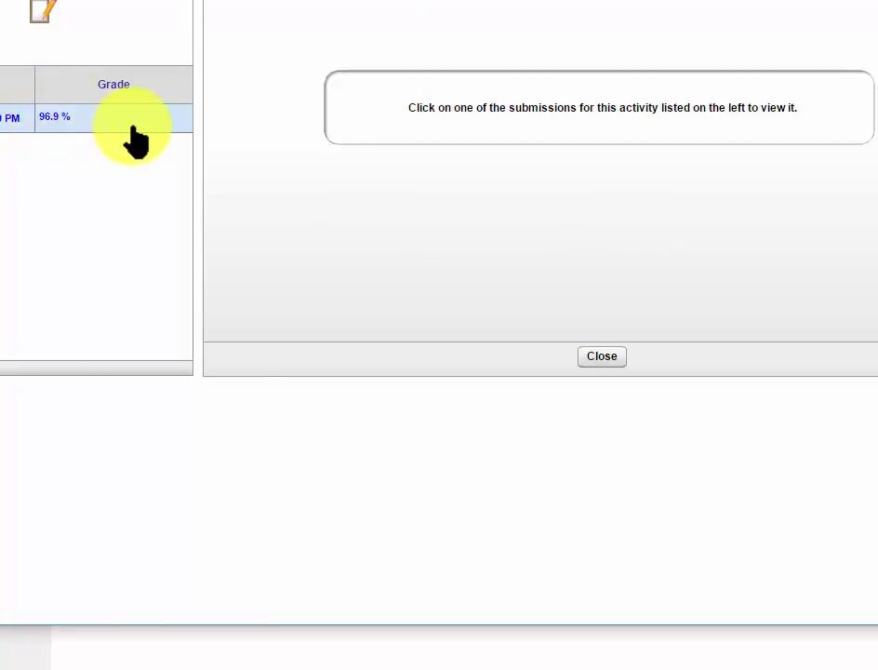
Step: Open the 96.9% submission's score card and expand step 9 to see the Documentation B5 deduction
{"action": "left_click", "coordinate": [58, 119]}
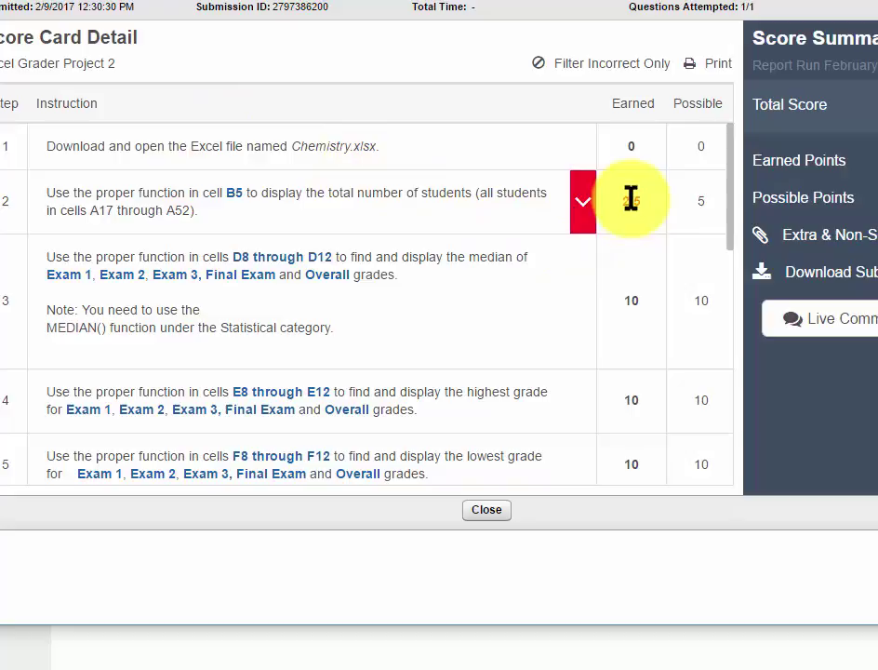
{"action": "left_click_drag", "start_coordinate": [731, 190], "coordinate": [748, 445]}
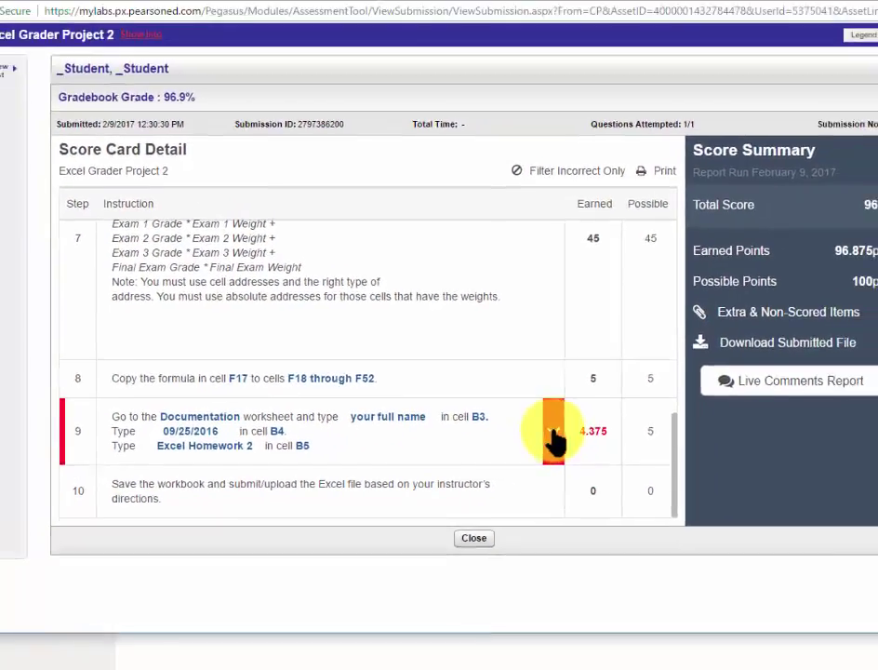
{"action": "left_click", "coordinate": [569, 398]}
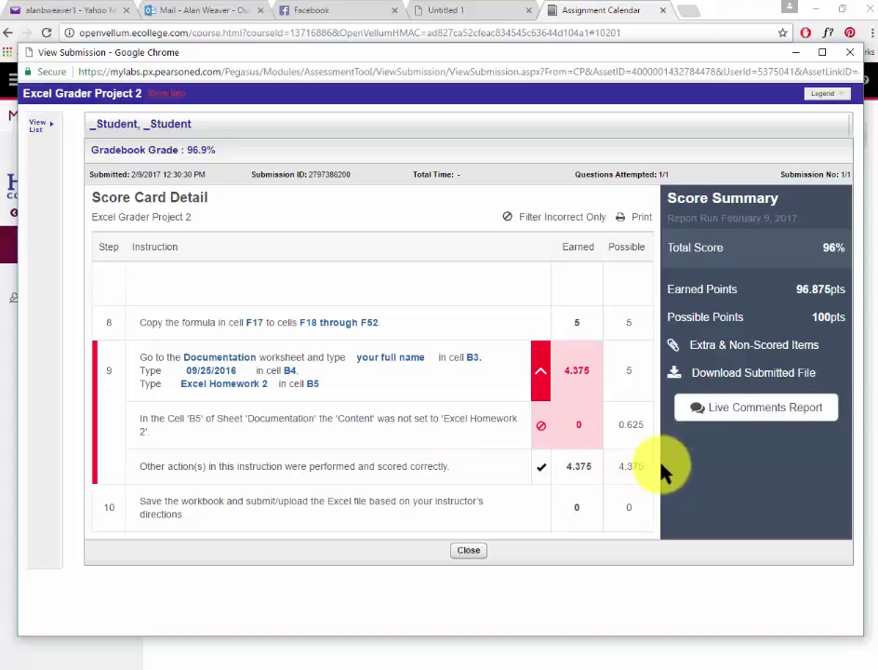
Step: Download the submitted workbook into Lexar (F:) > !105 Spring 2017 > grader project spring 2017 > chapter 2
{"action": "left_click", "coordinate": [758, 412]}
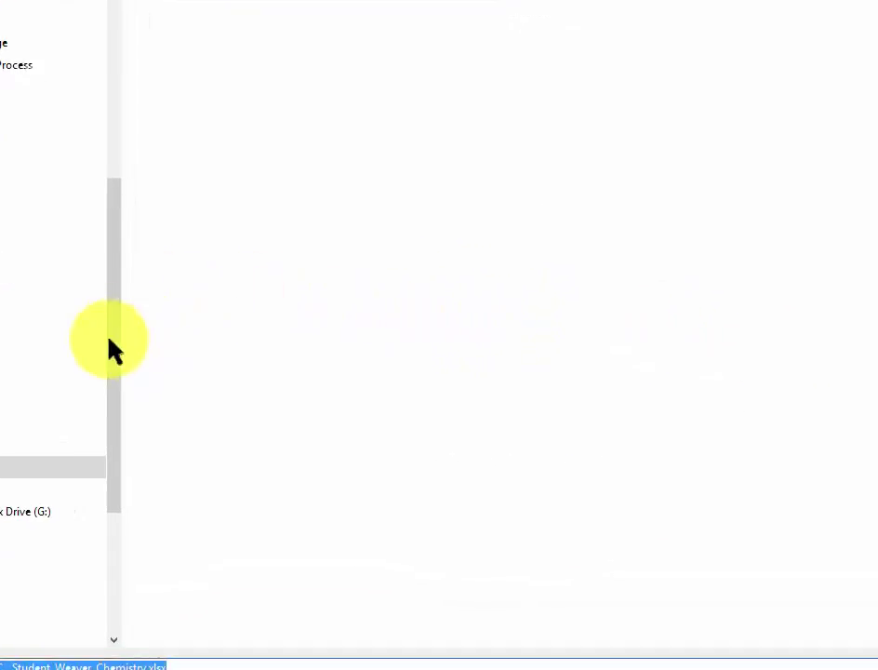
{"action": "left_click_drag", "start_coordinate": [109, 349], "coordinate": [131, 130]}
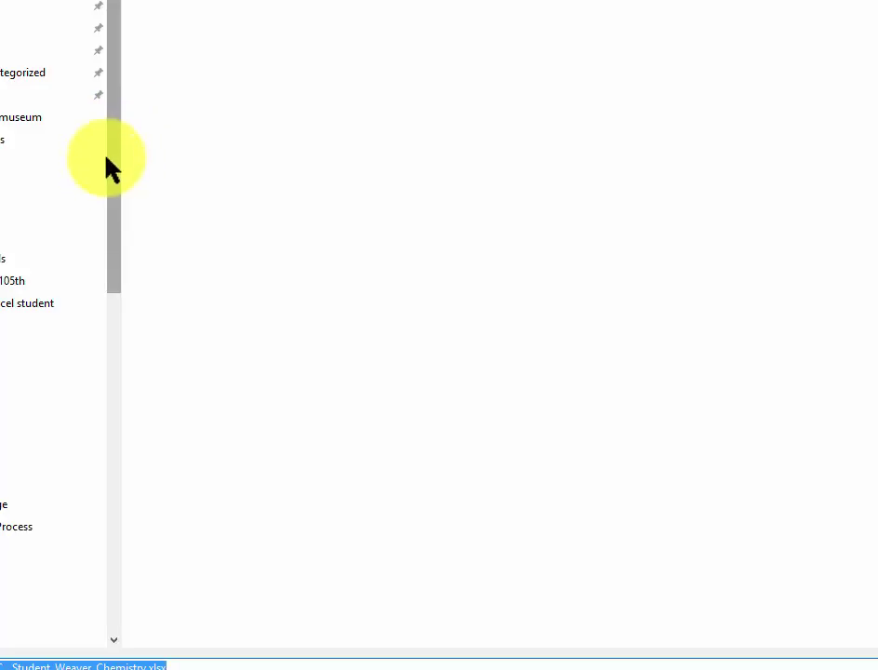
{"action": "mouse_move", "coordinate": [114, 204]}
{"action": "left_mouse_down"}
{"action": "mouse_move", "coordinate": [128, 355]}
{"action": "mouse_move", "coordinate": [103, 419]}
{"action": "left_mouse_up"}
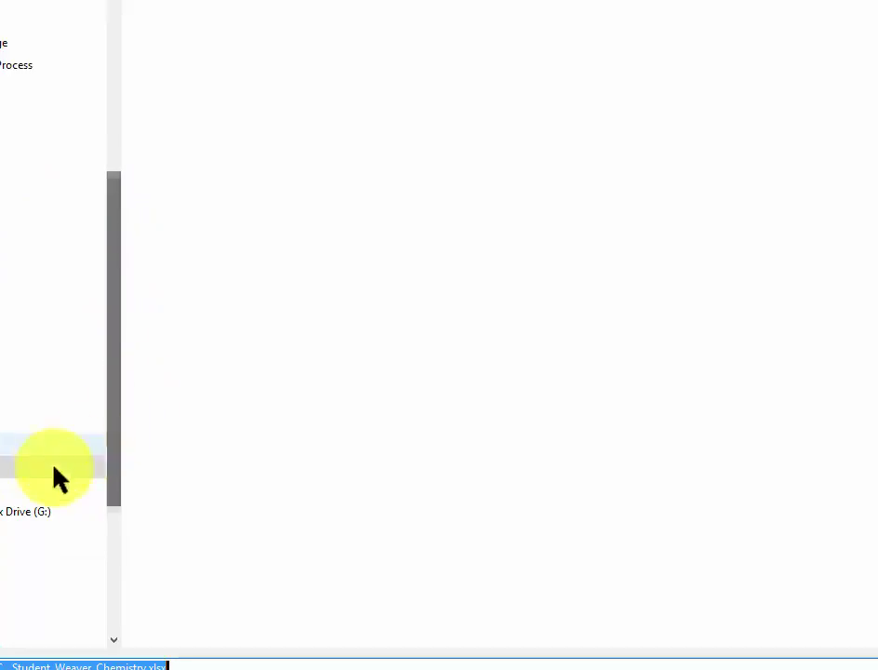
{"action": "left_click", "coordinate": [6, 516]}
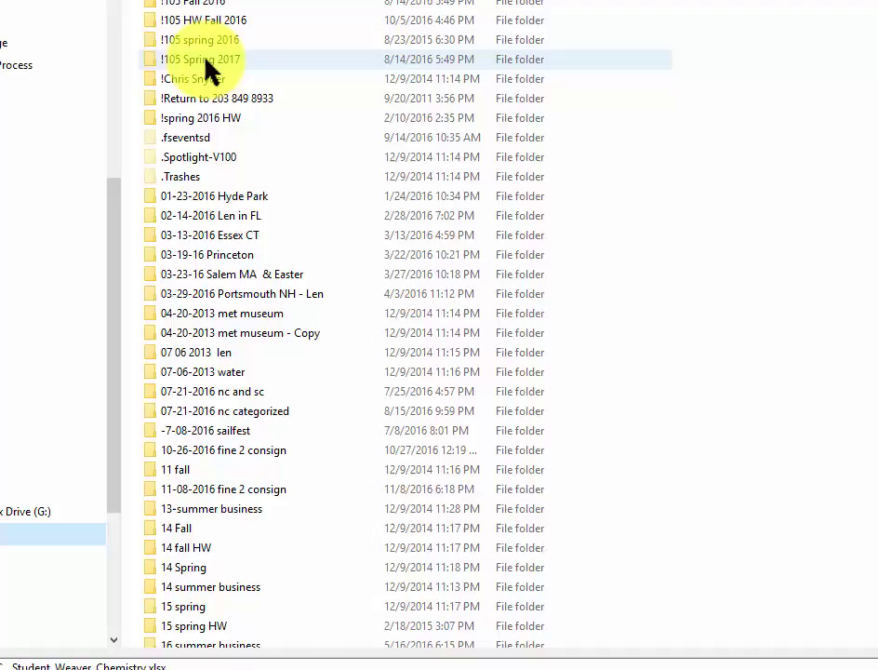
{"action": "double_click", "coordinate": [205, 59]}
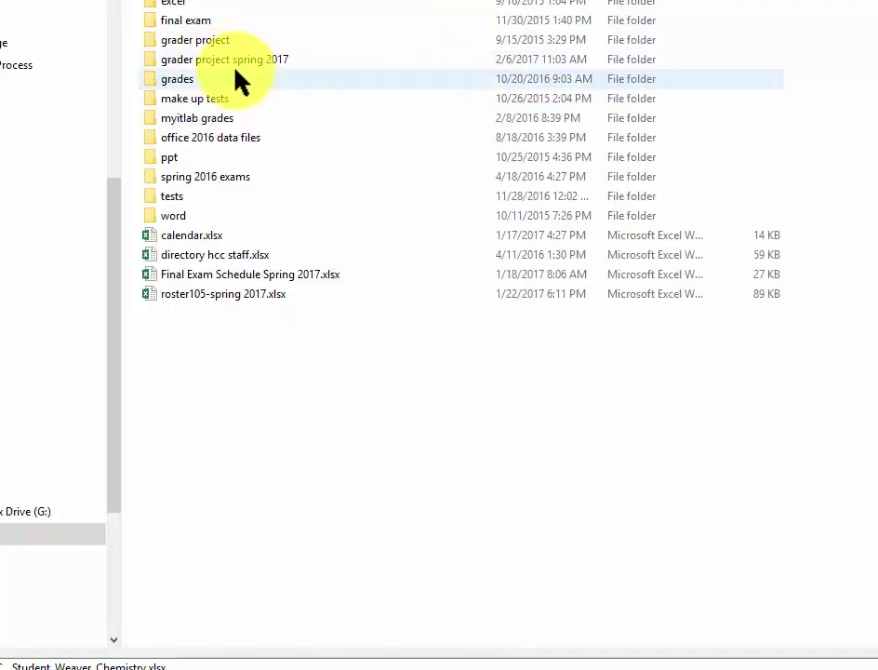
{"action": "double_click", "coordinate": [237, 67]}
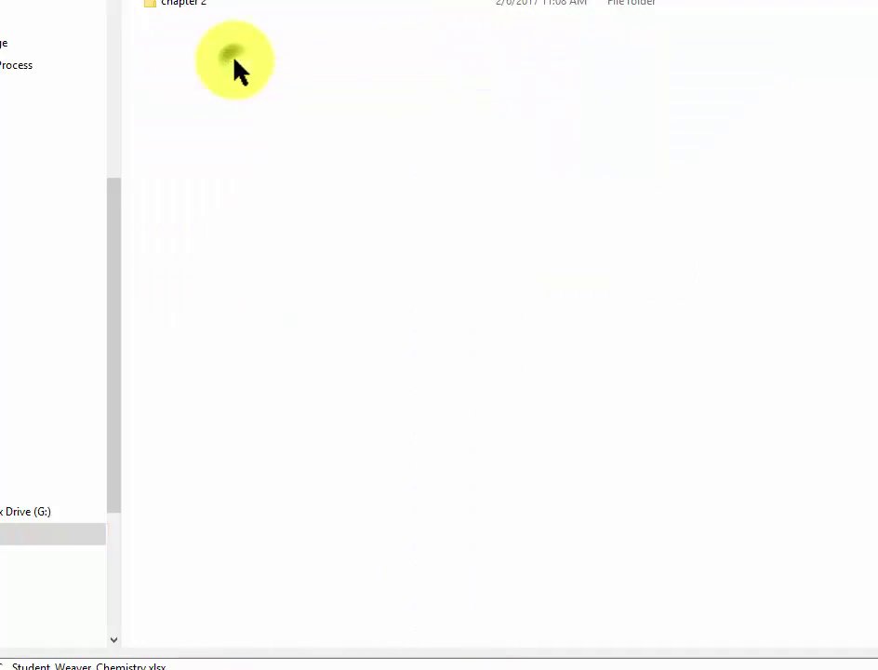
{"action": "double_click", "coordinate": [190, 7]}
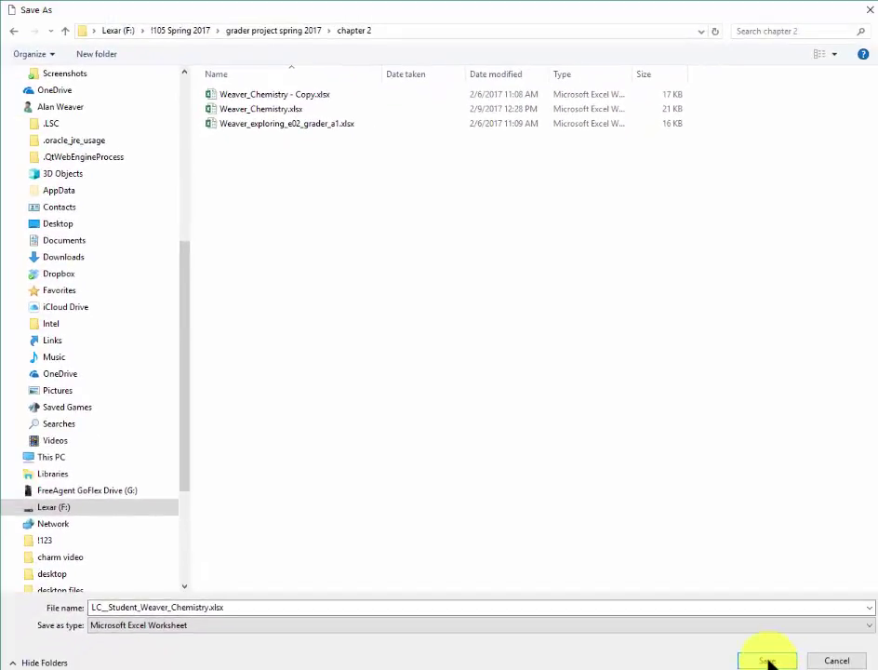
{"action": "left_click", "coordinate": [768, 657]}
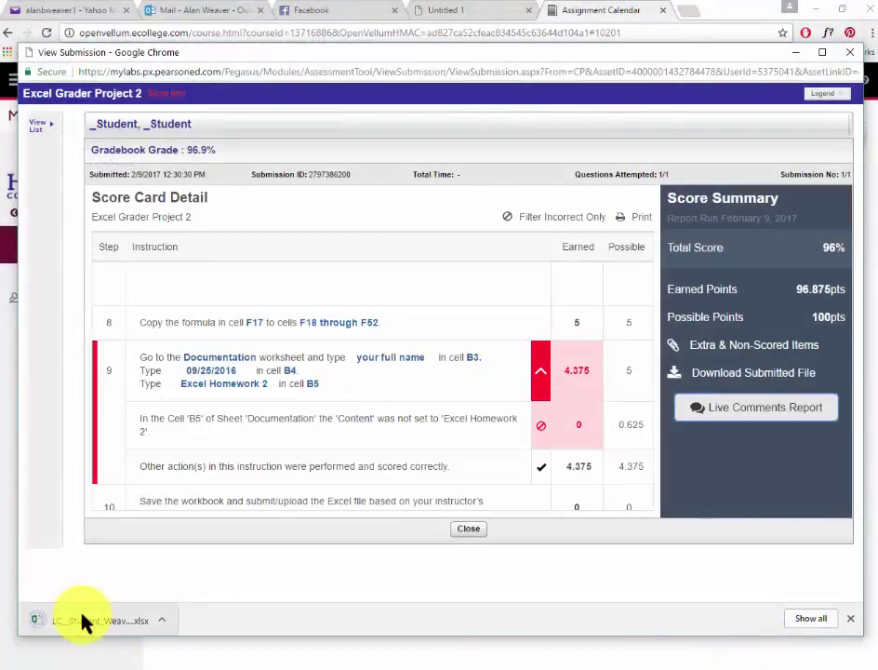
Step: Open the downloaded Chemistry workbook and review the Documentation and First Semester Scores markup
{"action": "left_click", "coordinate": [93, 619]}
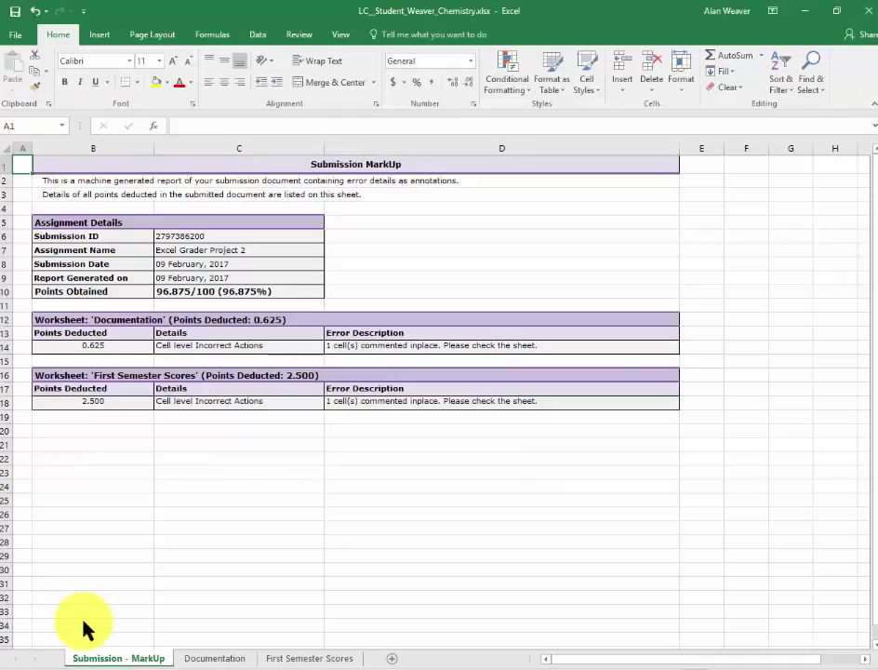
{"action": "left_click", "coordinate": [205, 659]}
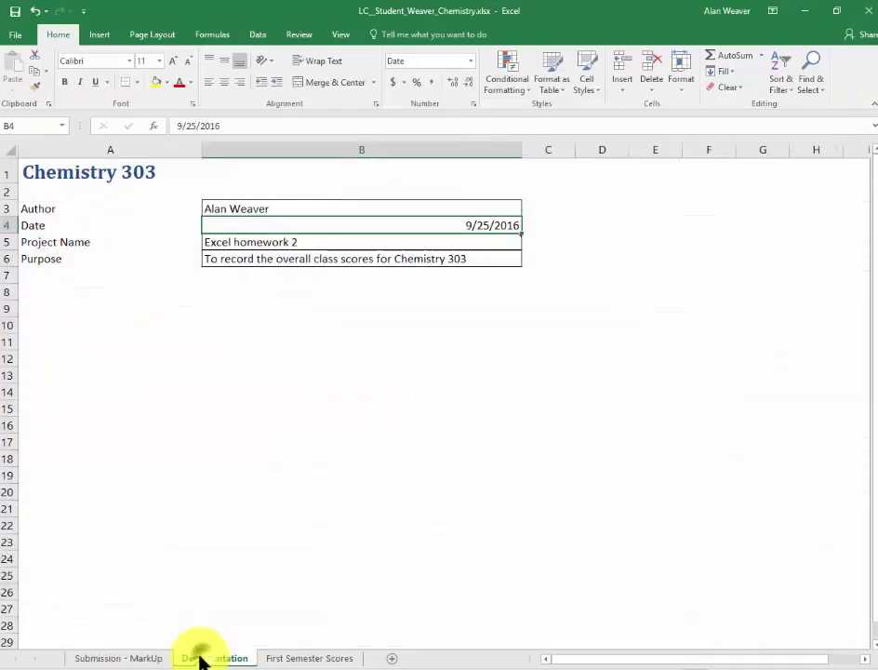
{"action": "left_click", "coordinate": [311, 661]}
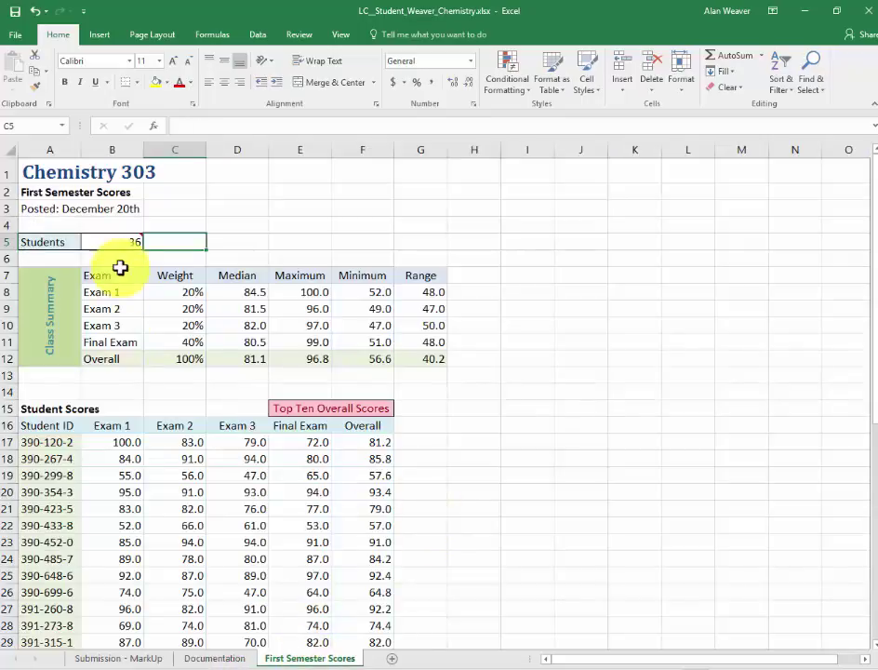
{"action": "mouse_move", "coordinate": [127, 241]}
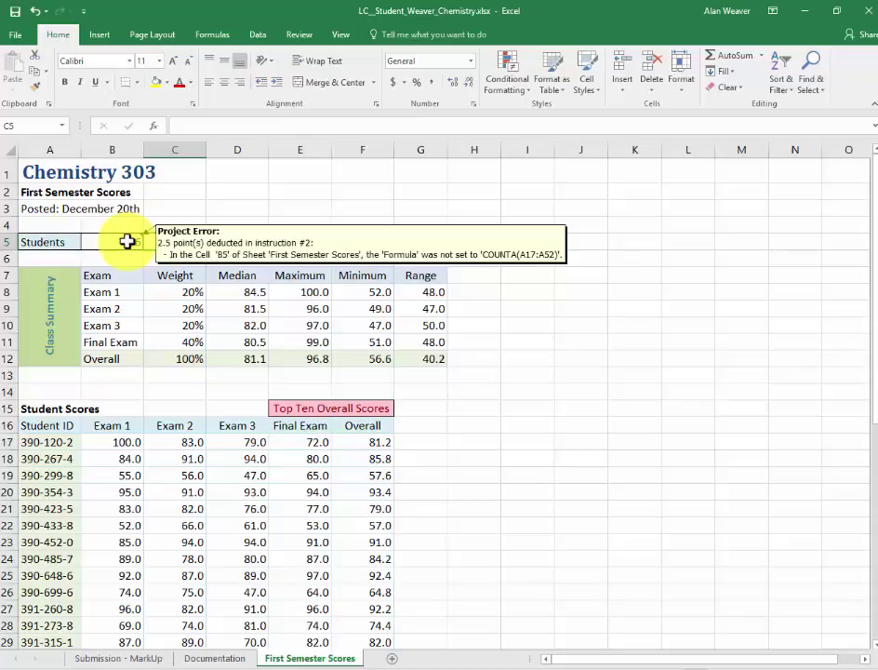
{"action": "left_click", "coordinate": [135, 442]}
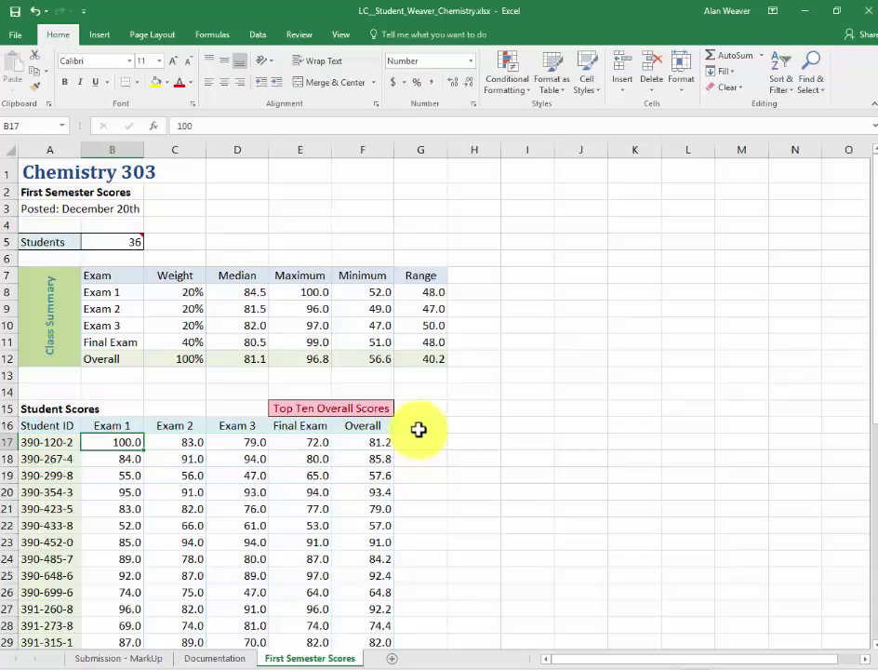
Step: Open the original, uncorrected Chemistry workbook from the recent list on First Semester Scores
{"action": "left_click", "coordinate": [21, 37]}
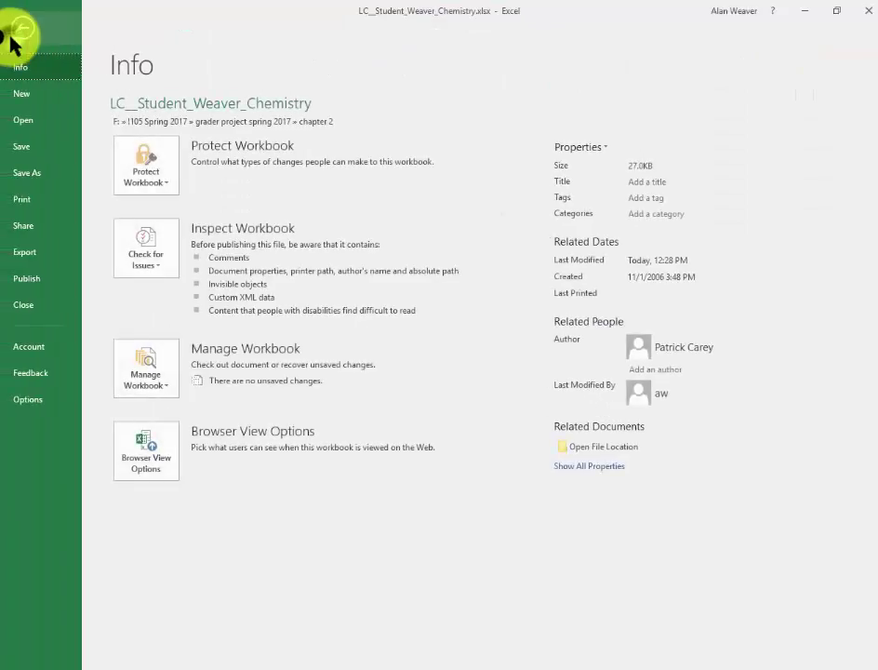
{"action": "left_click", "coordinate": [39, 120]}
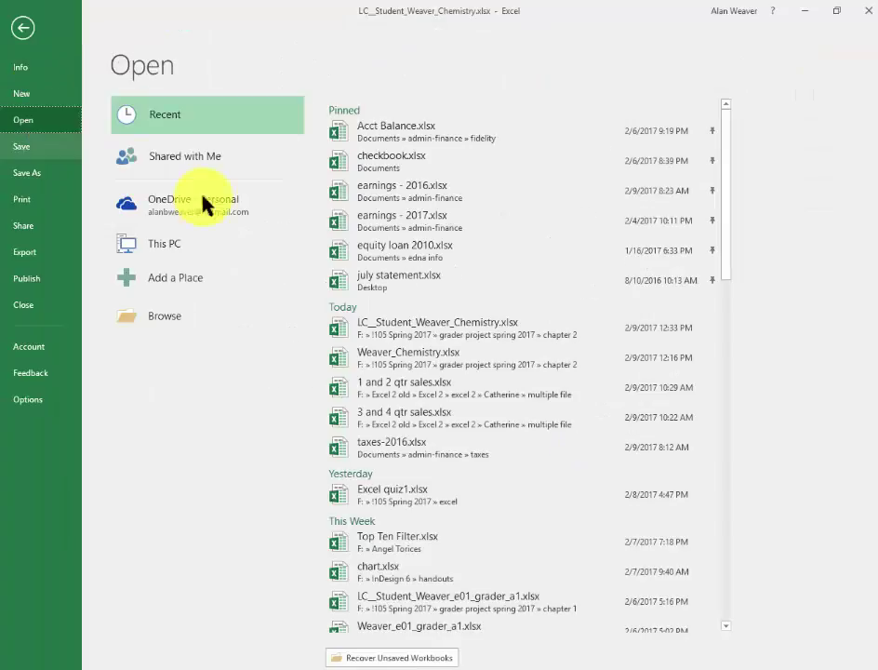
{"action": "left_click", "coordinate": [440, 359]}
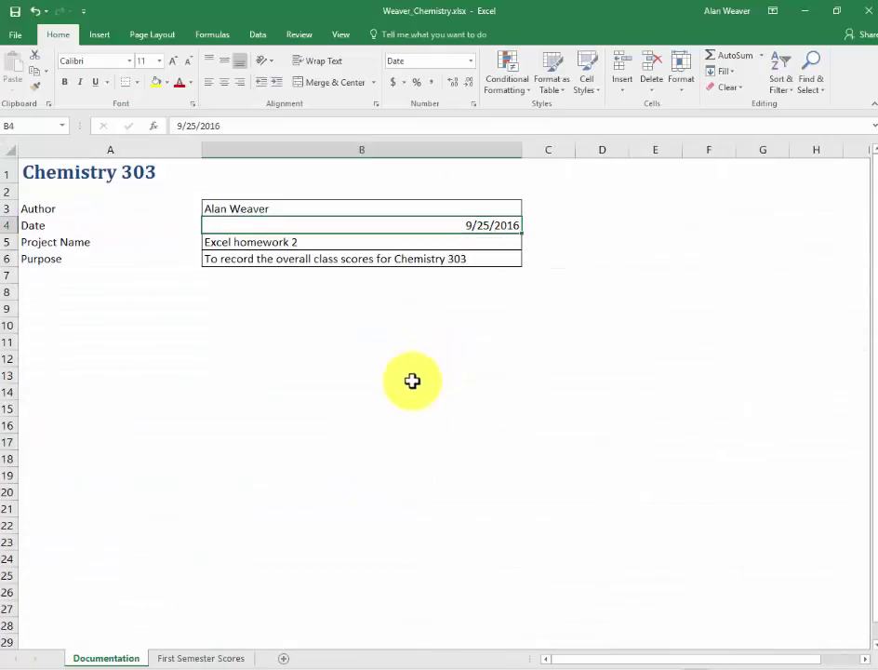
{"action": "left_click", "coordinate": [202, 659]}
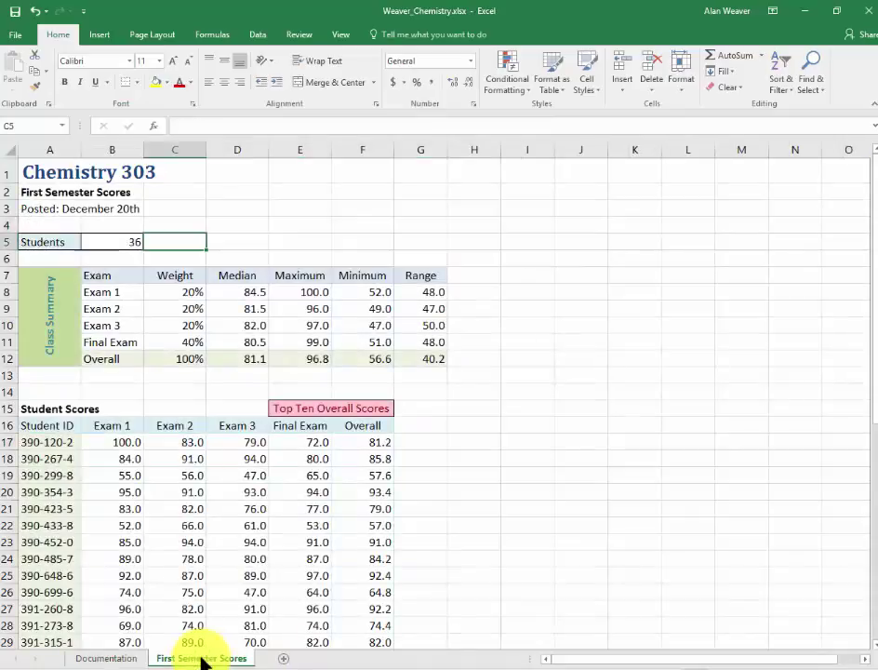
Step: Change B5's formula to COUNTA(A17:A52), then return to the LC__Student_Weaver_Chemistry workbook
{"action": "left_click", "coordinate": [107, 243]}
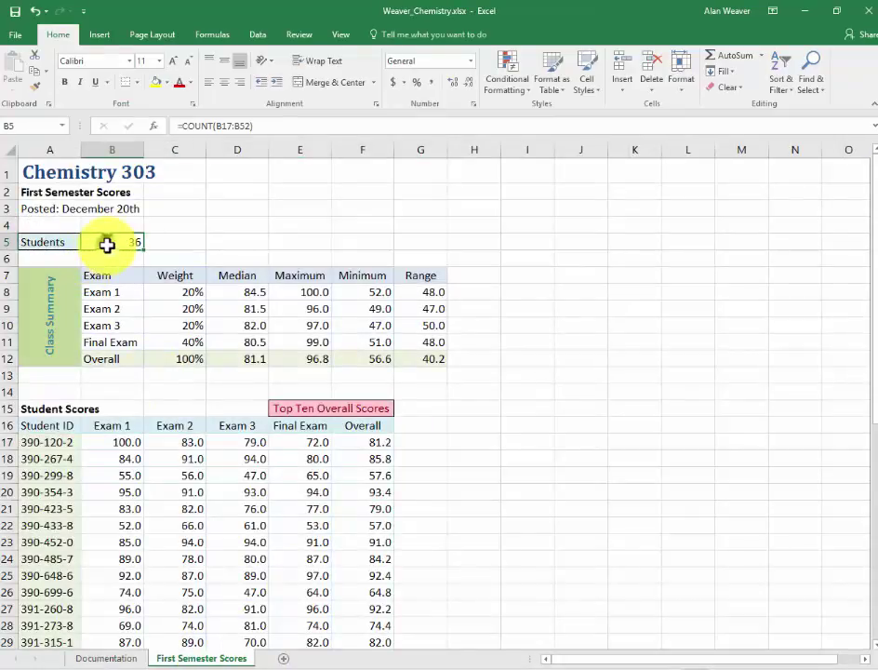
{"action": "left_click", "coordinate": [212, 127]}
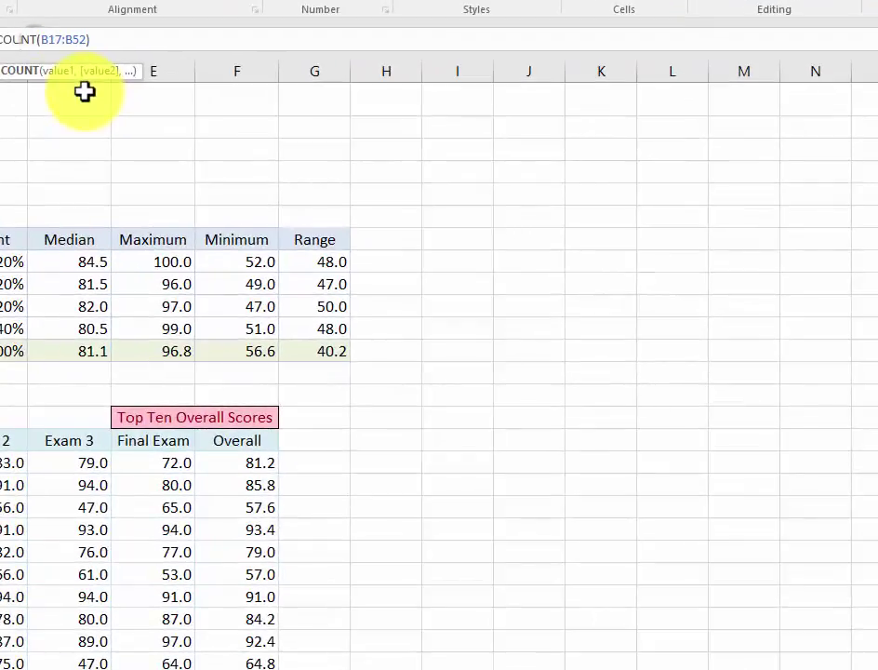
{"action": "type", "text": "a"}
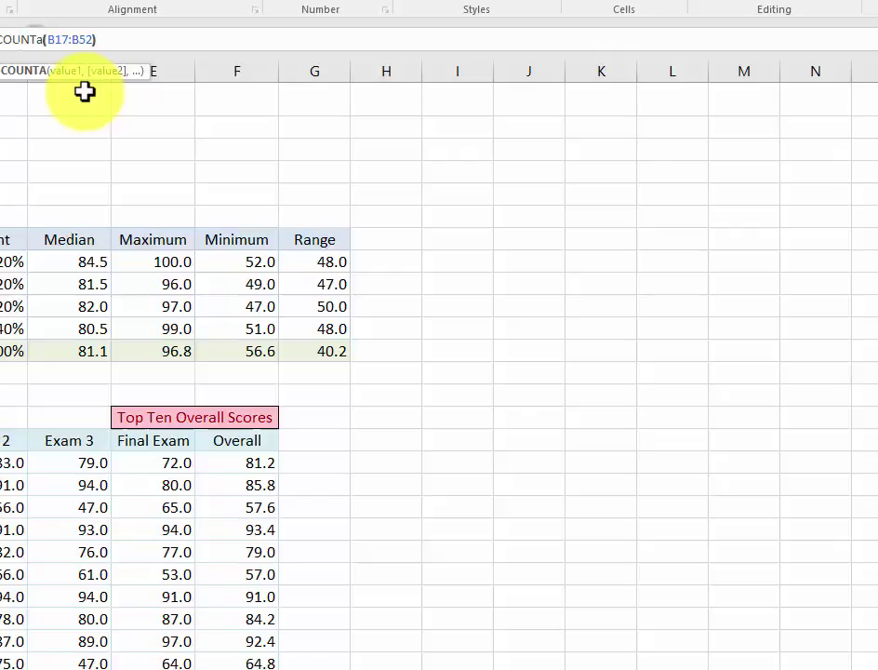
{"action": "key", "text": "Right"}
{"action": "key", "text": "Right"}
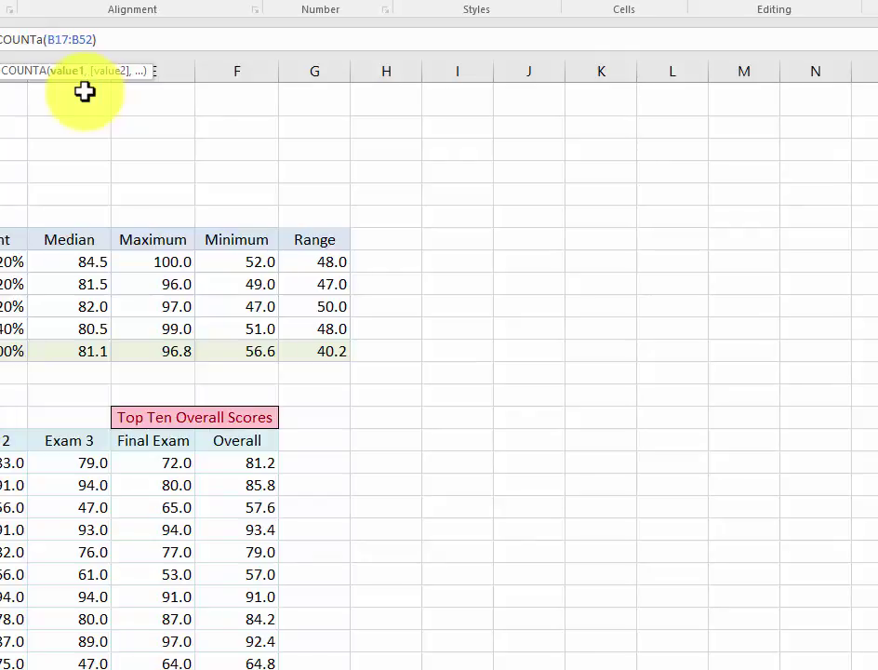
{"action": "key", "text": "Delete"}
{"action": "type", "text": "a"}
{"action": "key", "text": "Delete"}
{"action": "type", "text": "a"}
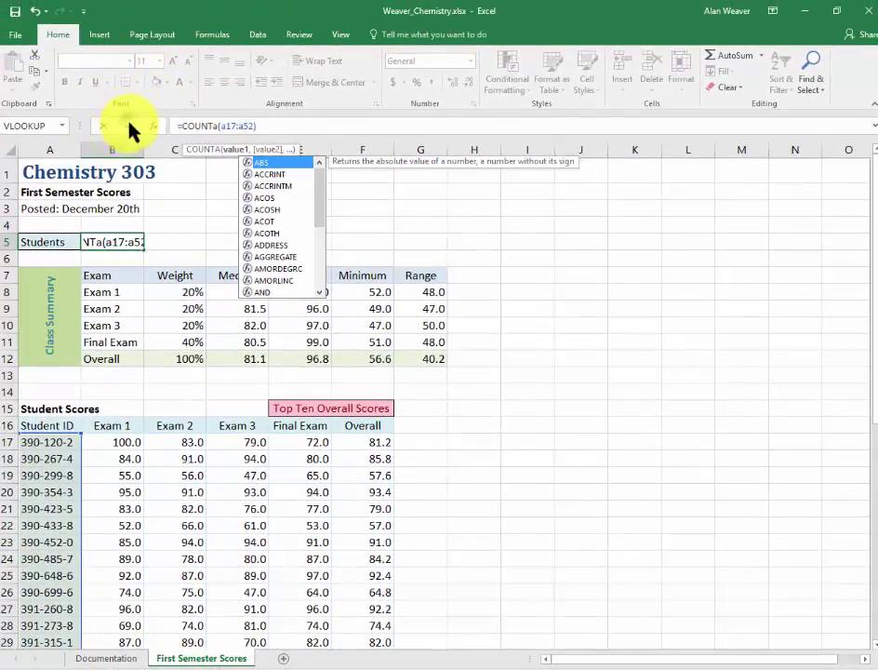
{"action": "left_click", "coordinate": [131, 127]}
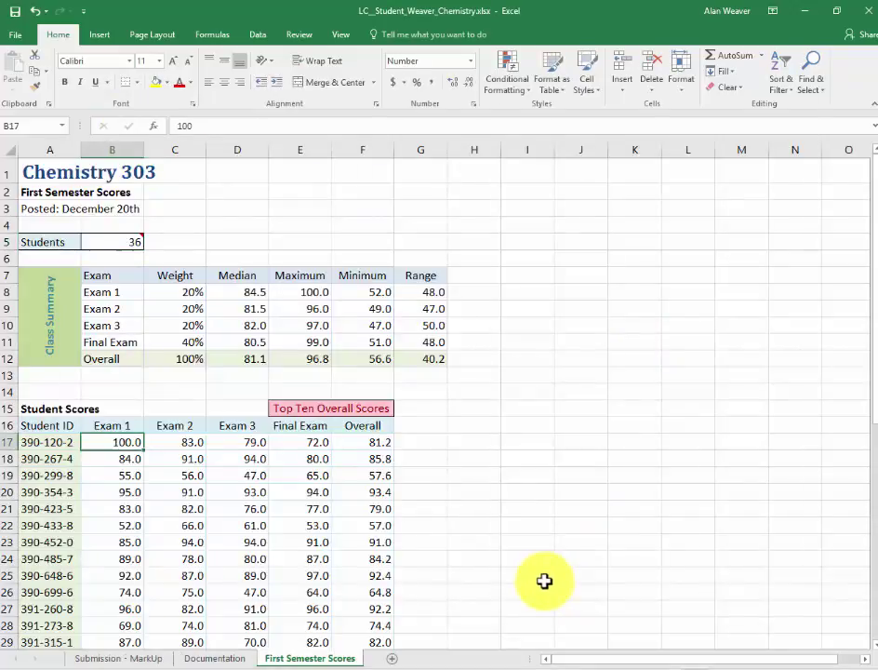
{"action": "mouse_move", "coordinate": [646, 609]}
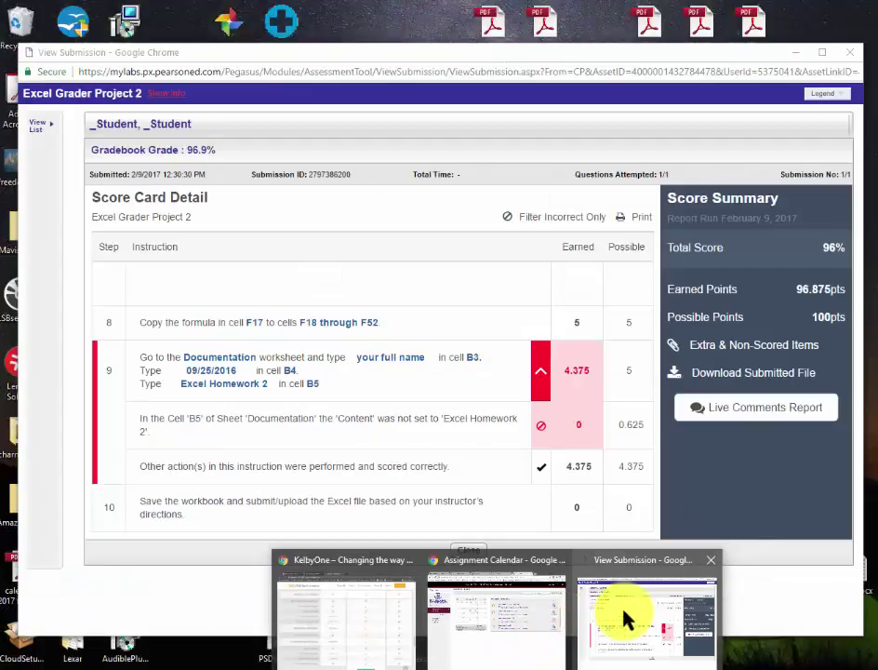
{"action": "left_click", "coordinate": [625, 619]}
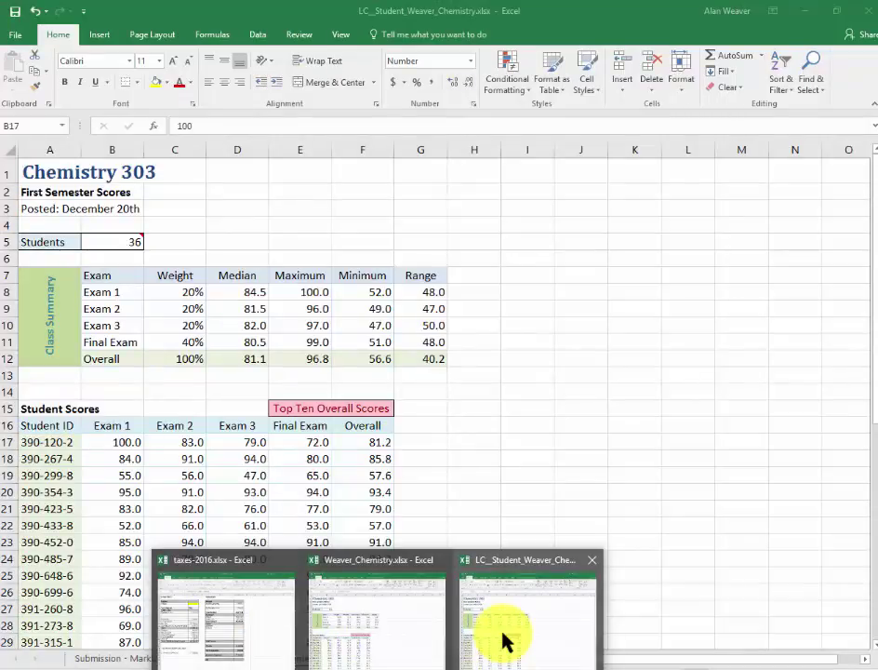
{"action": "left_click", "coordinate": [502, 640]}
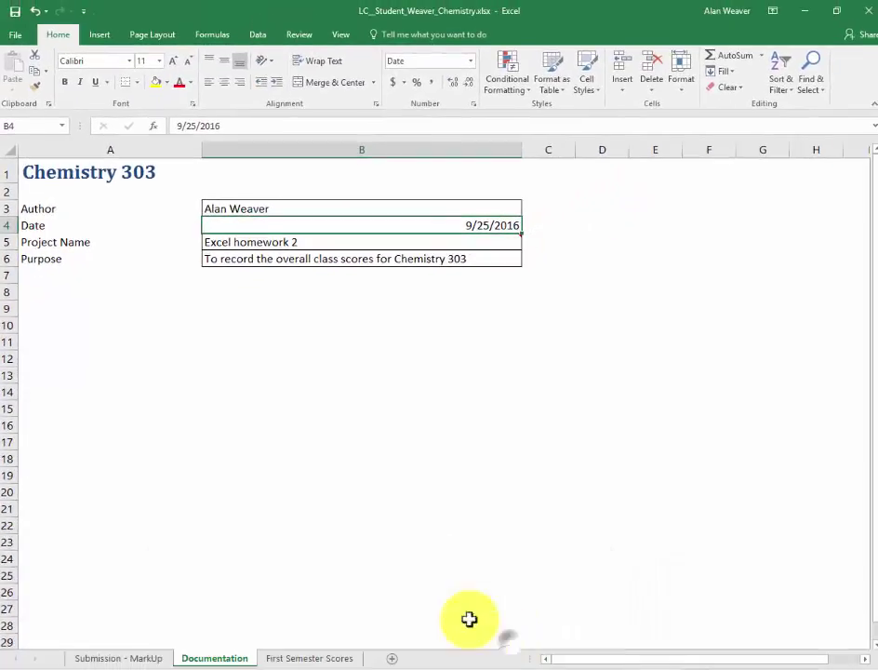
Step: Correct Documentation B5 to 'Excel Homework 2' with a capital H, then close this copy
{"action": "left_click", "coordinate": [232, 243]}
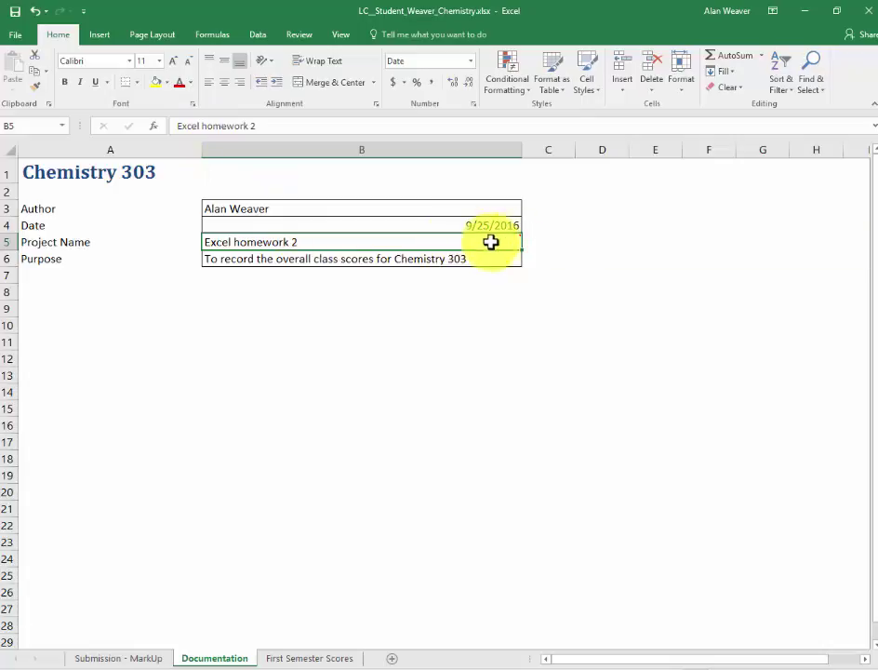
{"action": "mouse_move", "coordinate": [228, 235]}
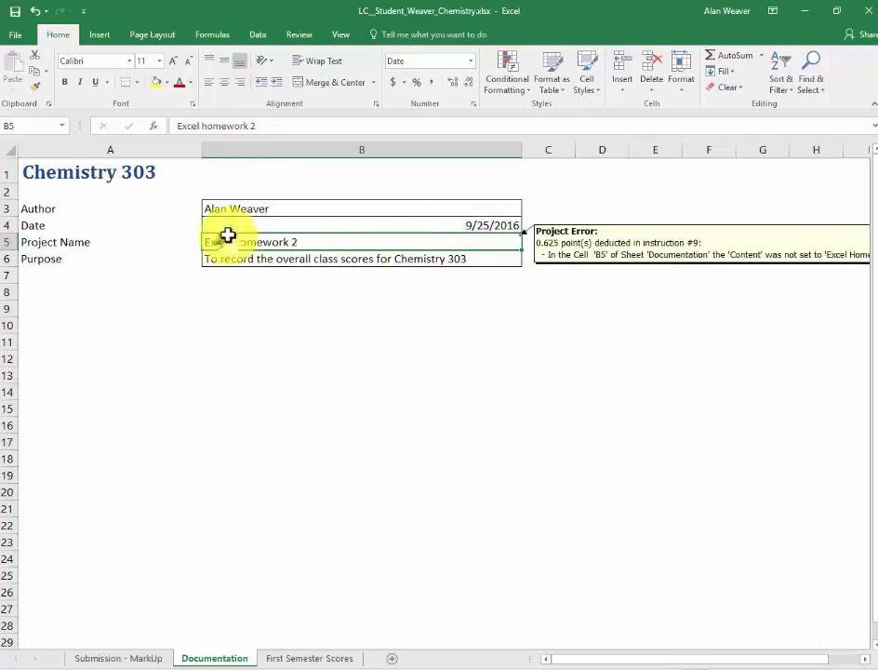
{"action": "left_click", "coordinate": [204, 127]}
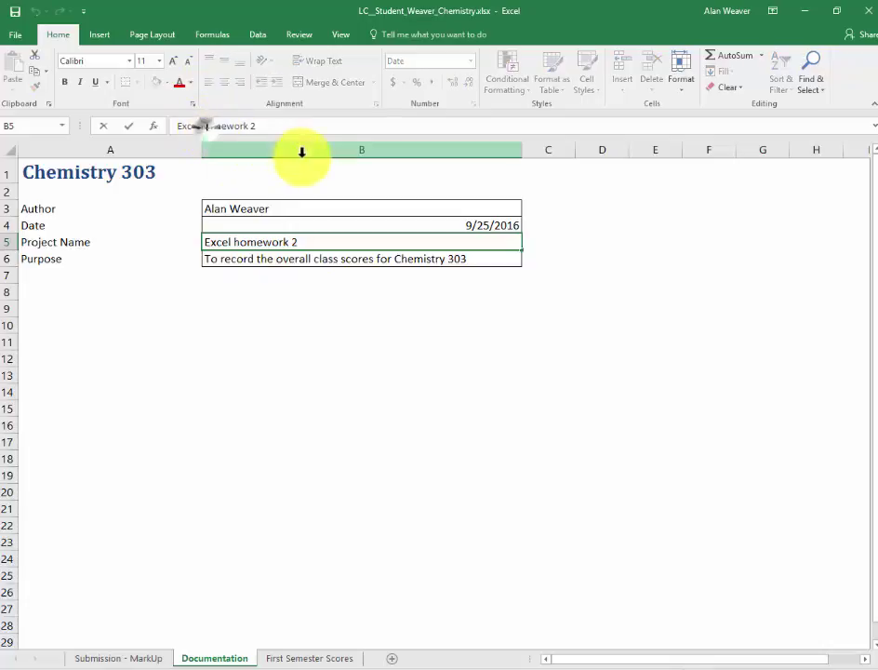
{"action": "key", "text": "BackSpace"}
{"action": "type", "text": "H"}
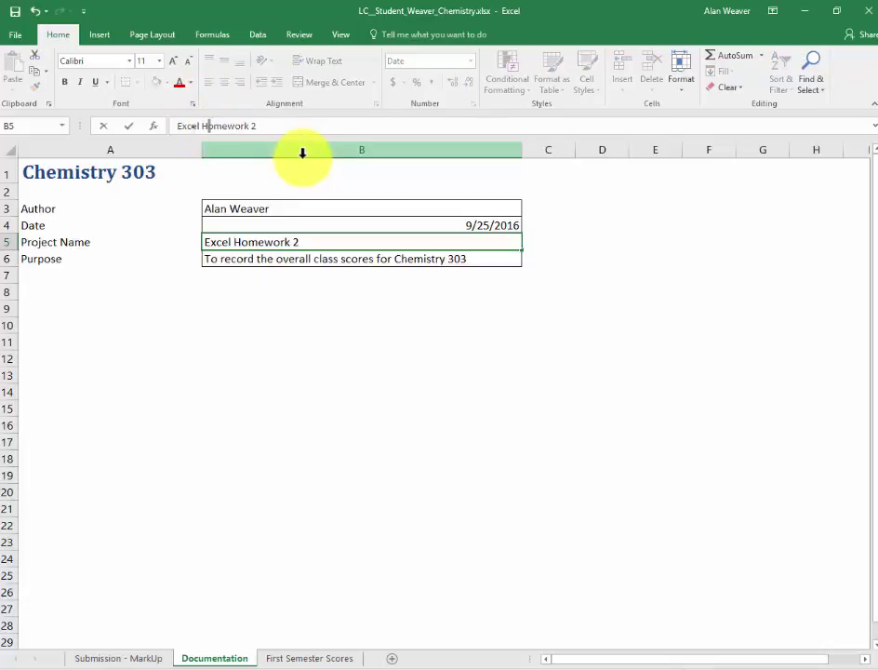
{"action": "key", "text": "Return"}
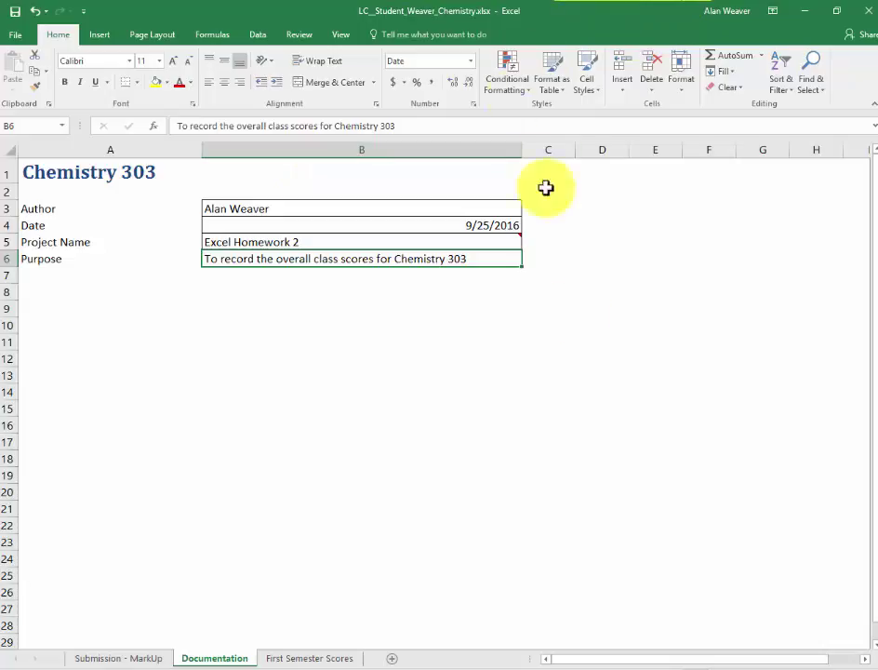
{"action": "left_click", "coordinate": [869, 15]}
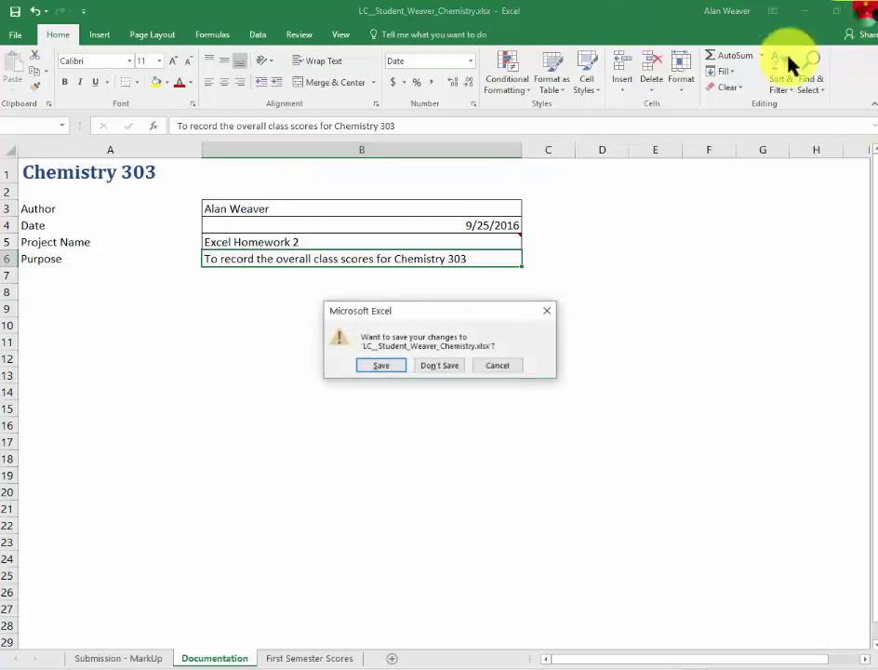
Step: Discard the other copy, fix Weaver_Chemistry Documentation B5 to 'Excel Homework 2', and save on close
{"action": "left_click", "coordinate": [437, 366]}
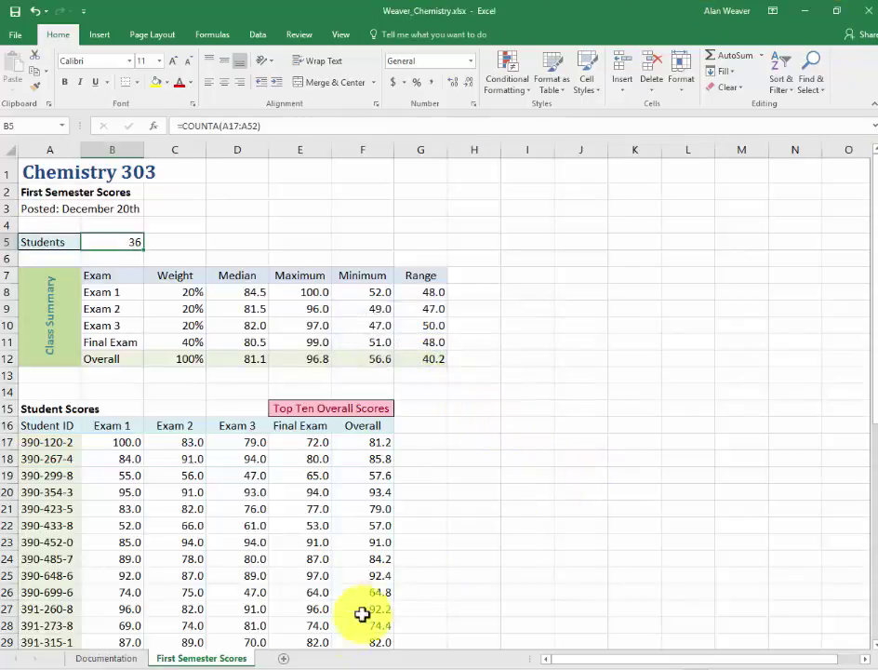
{"action": "left_click", "coordinate": [133, 658]}
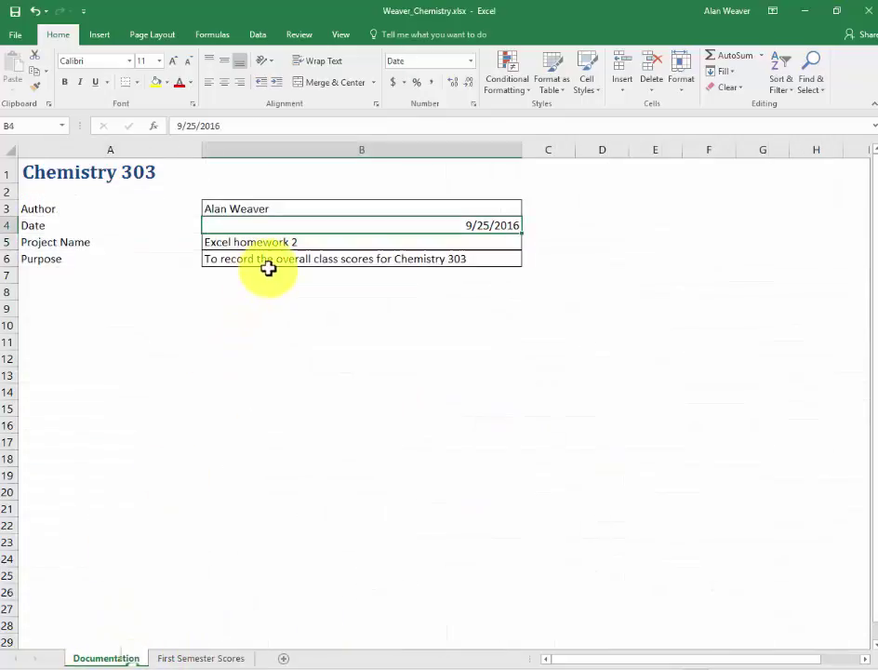
{"action": "left_click", "coordinate": [249, 242]}
{"action": "left_click", "coordinate": [200, 126]}
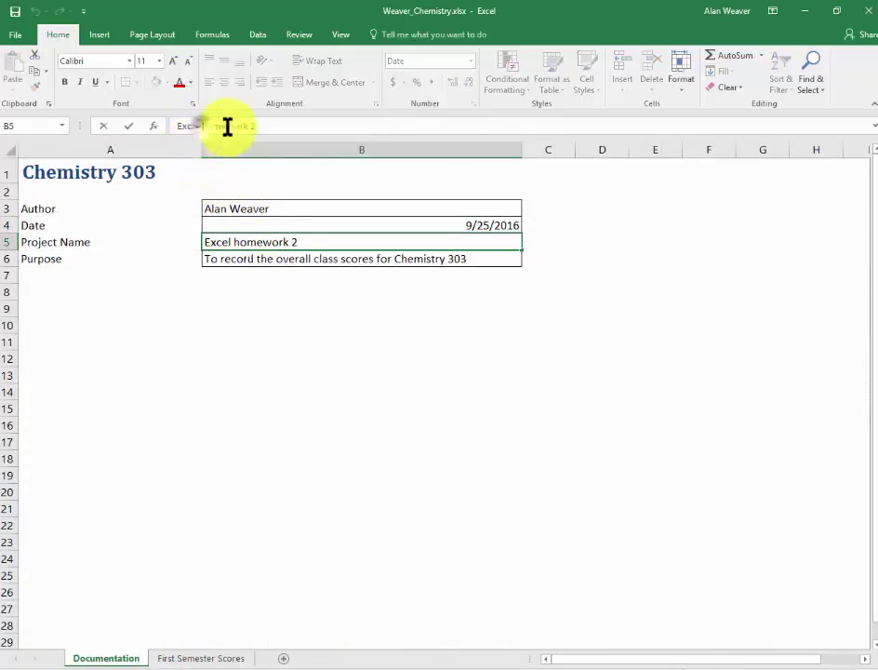
{"action": "key", "text": "Delete"}
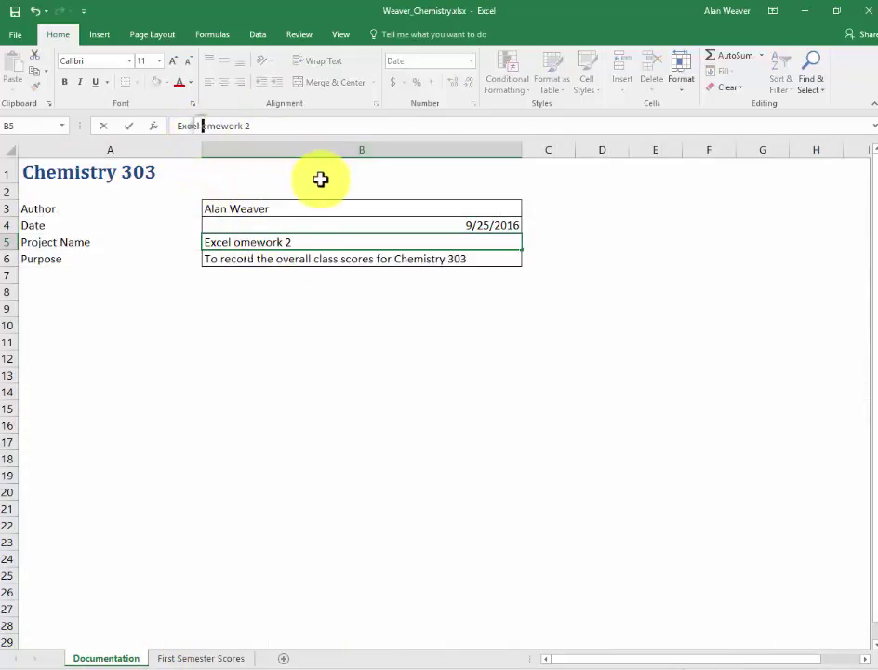
{"action": "type", "text": "H"}
{"action": "key", "text": "Return"}
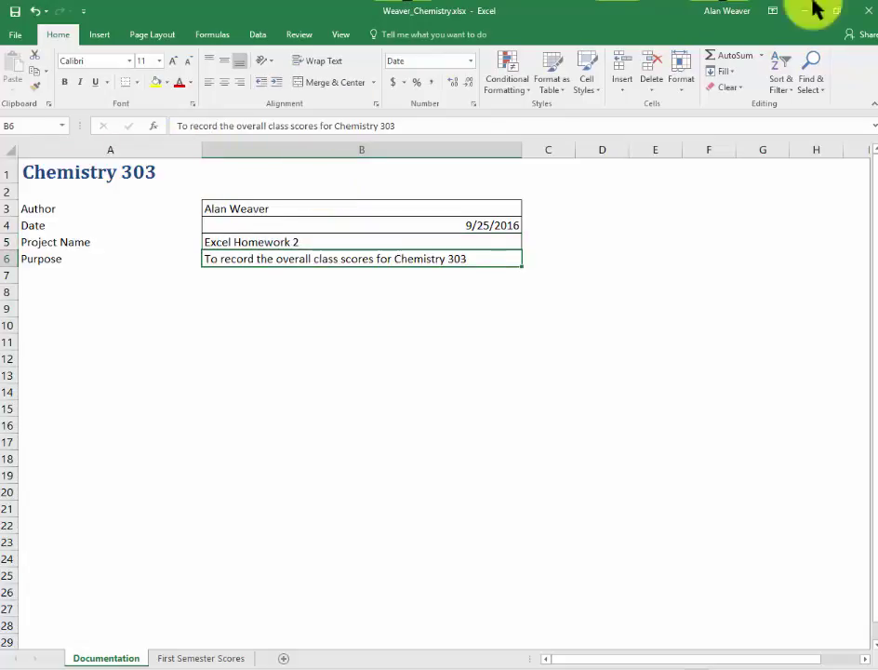
{"action": "left_click", "coordinate": [861, 10]}
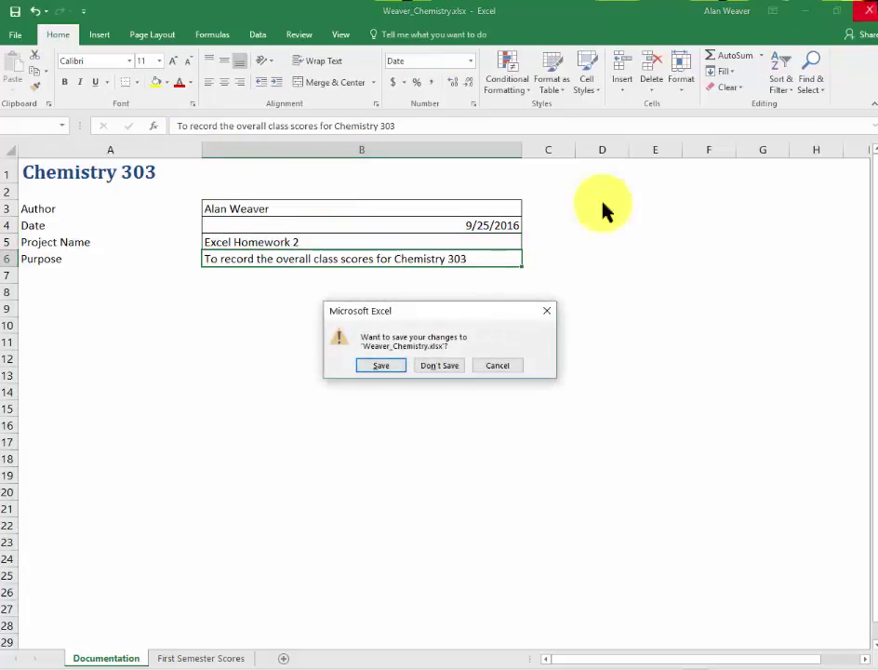
{"action": "left_click", "coordinate": [377, 370]}
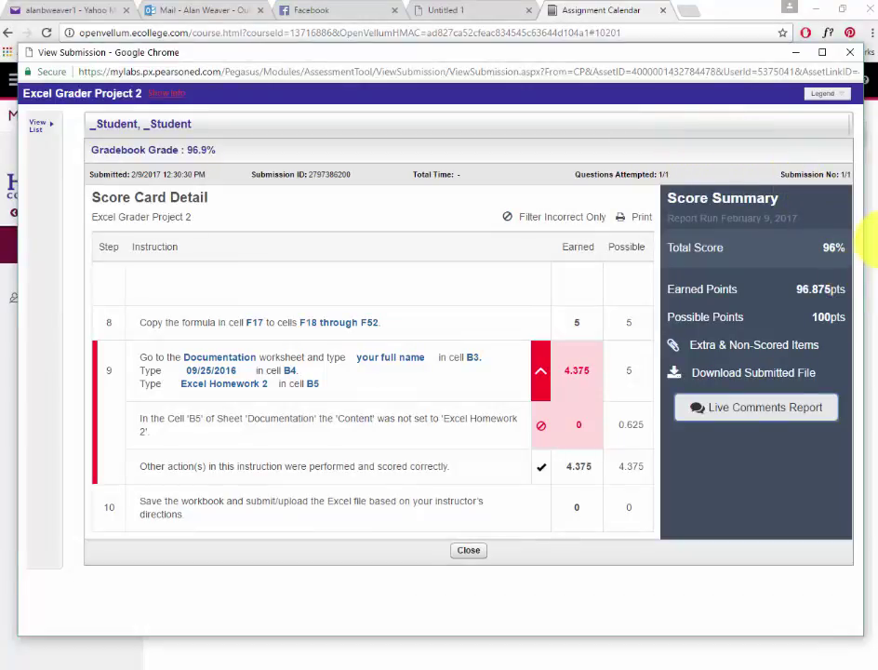
Step: Upload Weaver_Chemistry.xlsx to Excel Grader Project 2 and submit it for grading
{"action": "left_click", "coordinate": [851, 57]}
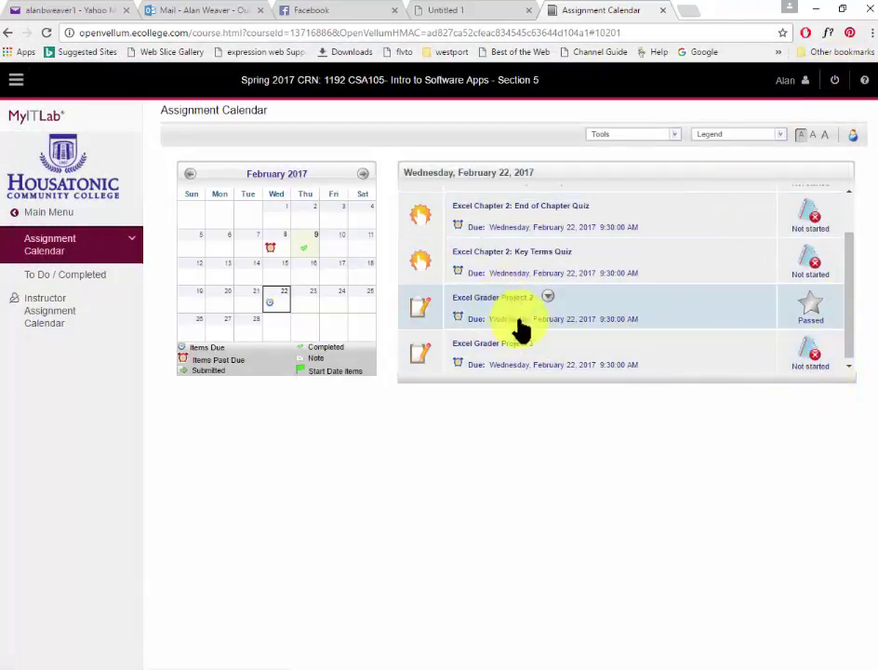
{"action": "left_click", "coordinate": [499, 299]}
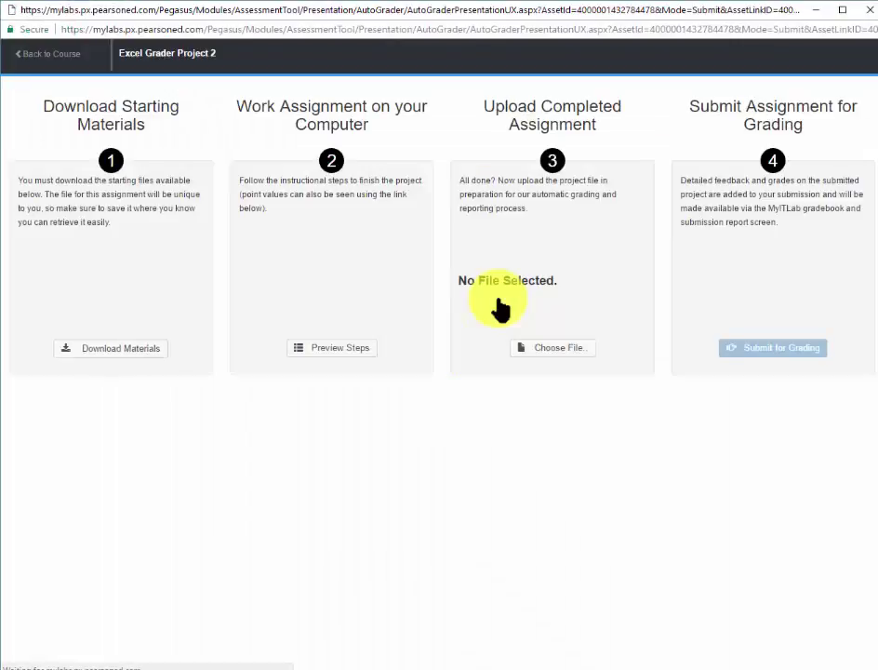
{"action": "left_click", "coordinate": [559, 354]}
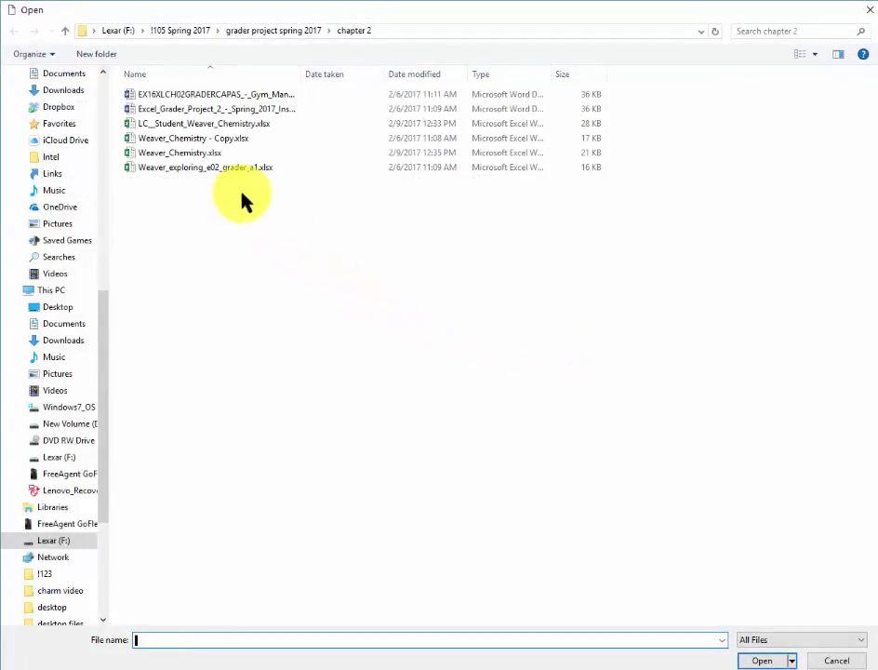
{"action": "double_click", "coordinate": [180, 154]}
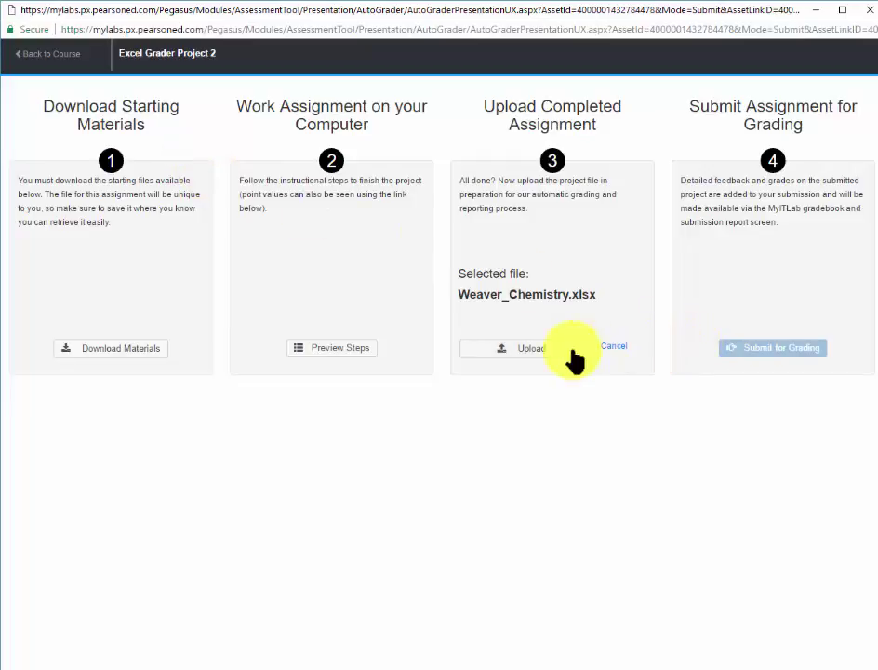
{"action": "left_click", "coordinate": [571, 352]}
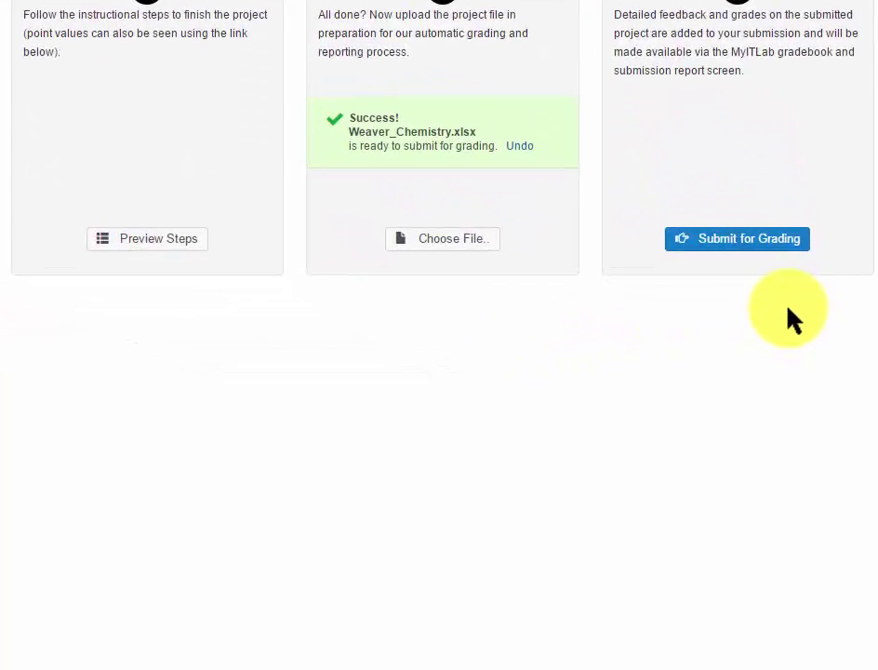
{"action": "left_click", "coordinate": [735, 238]}
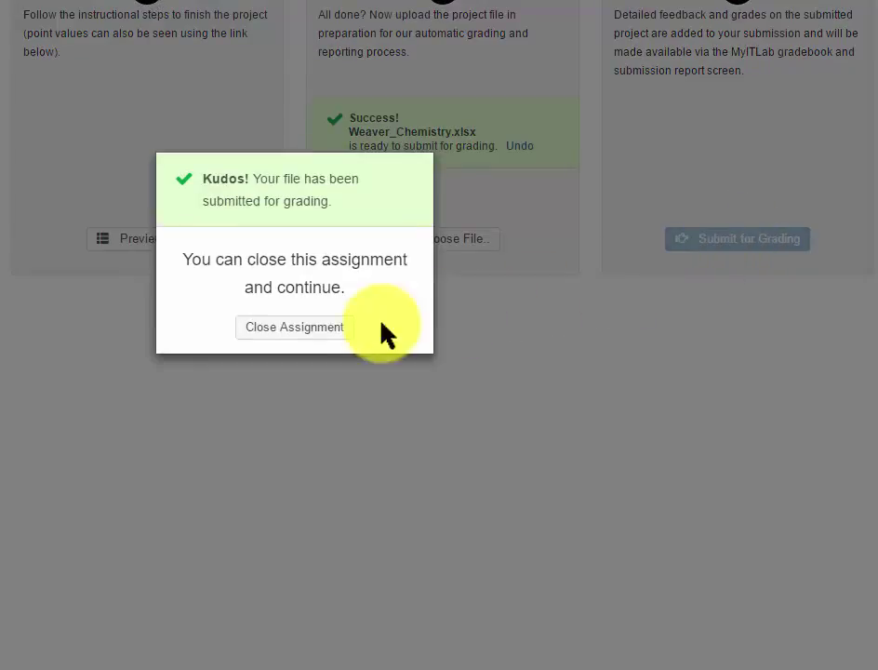
{"action": "left_click", "coordinate": [277, 327]}
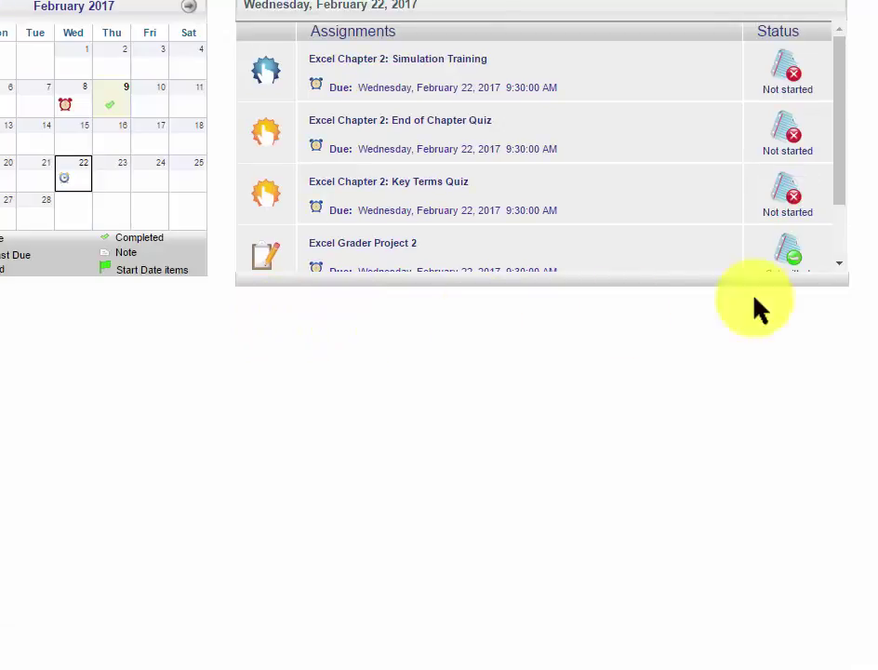
Step: Check the newest Excel Grader Project 2 submission's 100% score report, then close it
{"action": "left_click_drag", "start_coordinate": [842, 152], "coordinate": [856, 228]}
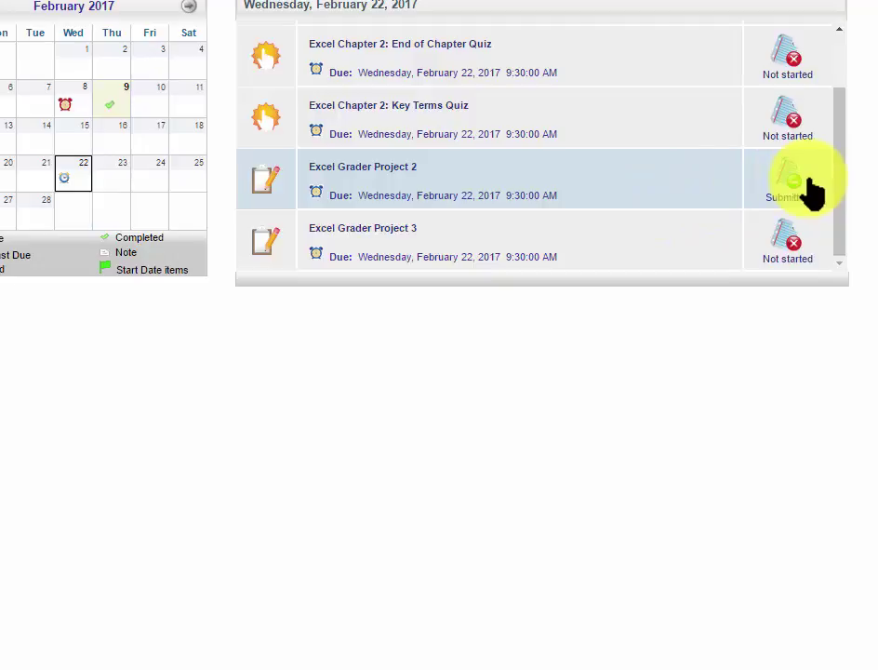
{"action": "left_click", "coordinate": [445, 175]}
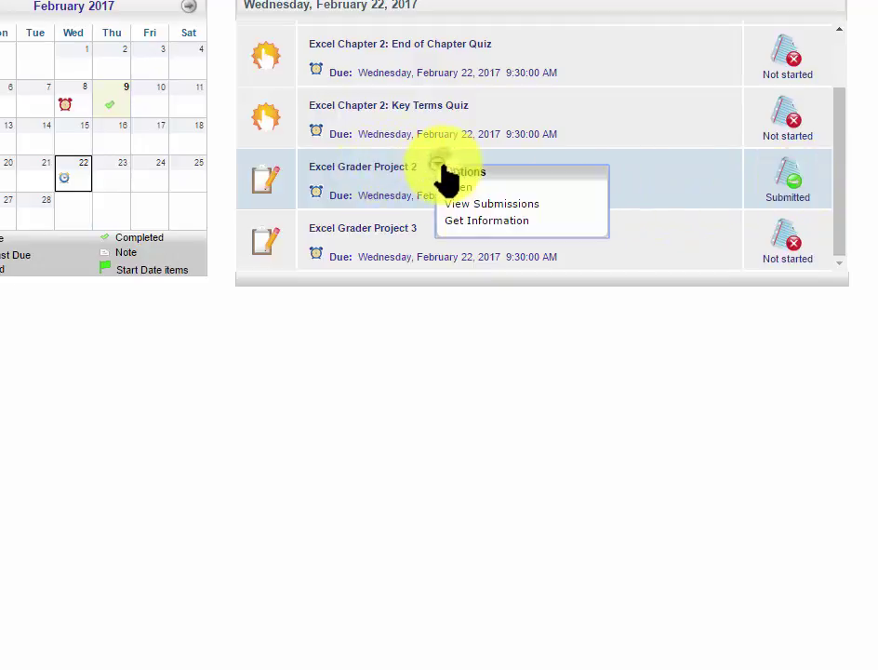
{"action": "left_click", "coordinate": [455, 203]}
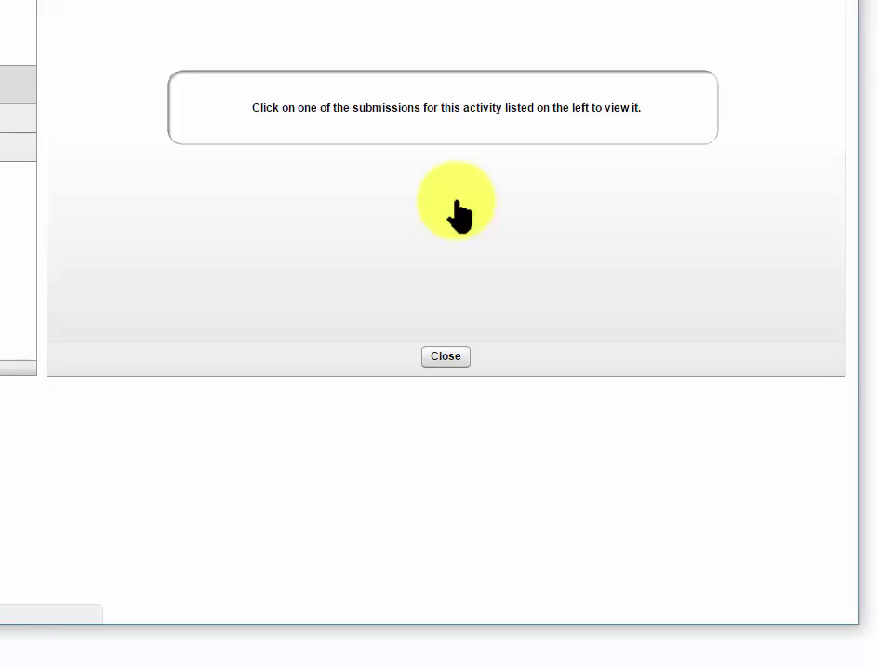
{"action": "left_click", "coordinate": [27, 147]}
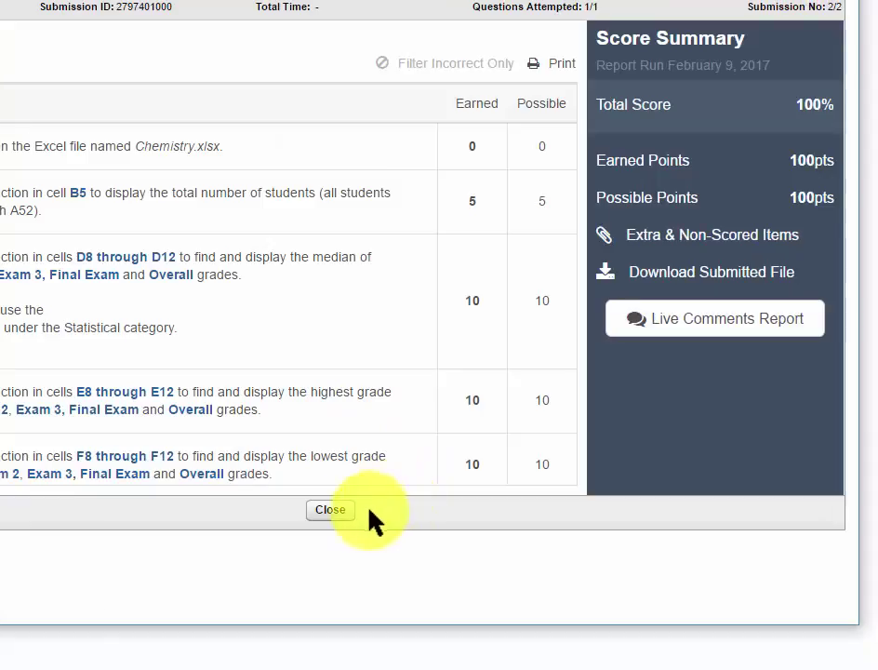
{"action": "left_click", "coordinate": [331, 510]}
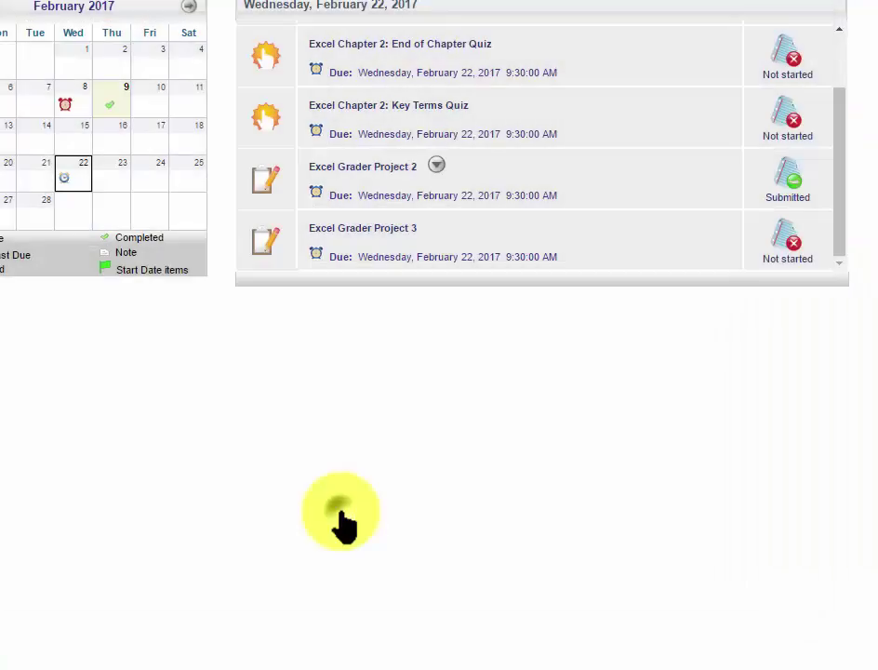